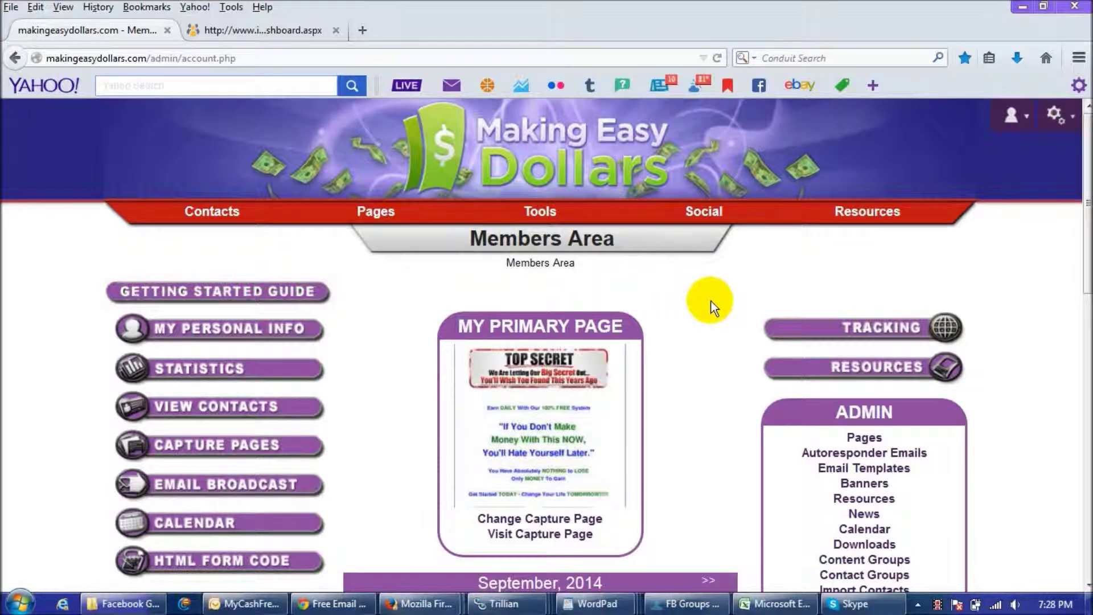
Open the Tracking page and review the six existing campaign links, down to BPAlbanyGA.
left_click(867, 336)
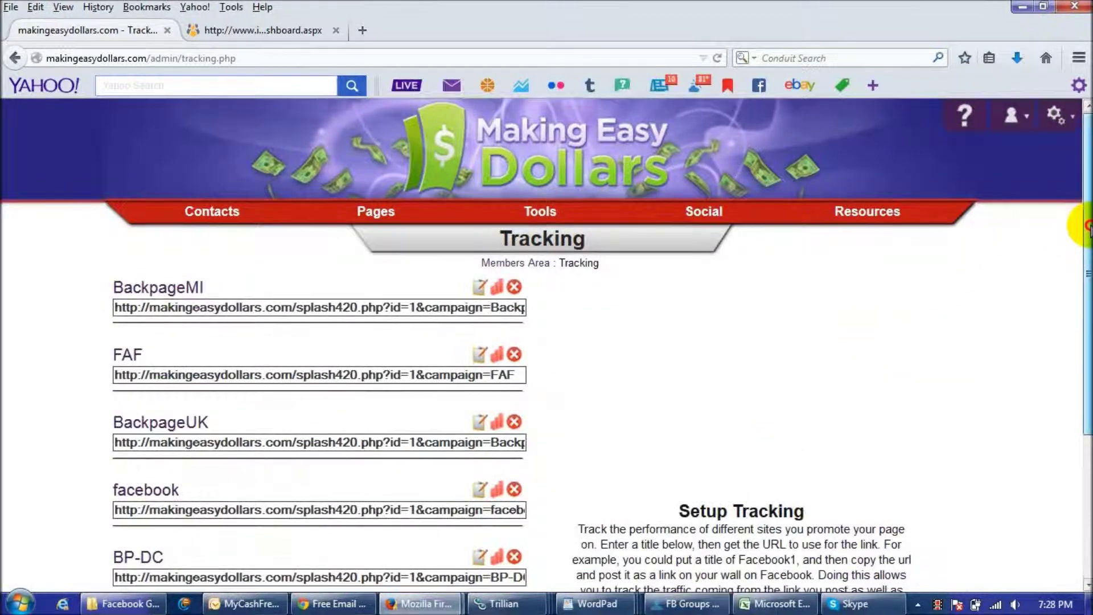
left_click_drag(1076, 222, 1076, 361)
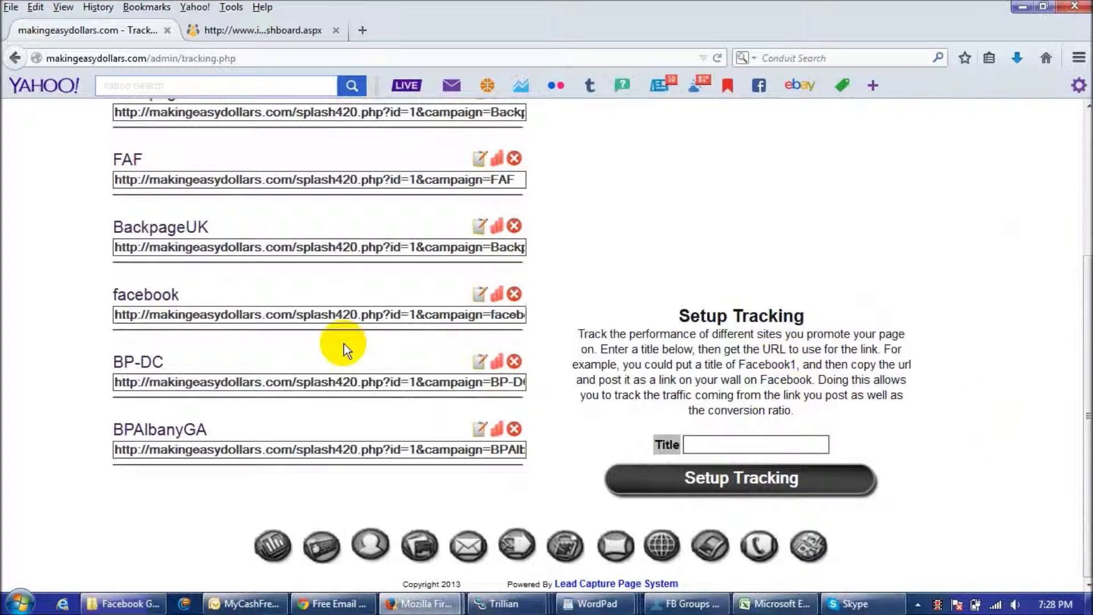
left_click(117, 386)
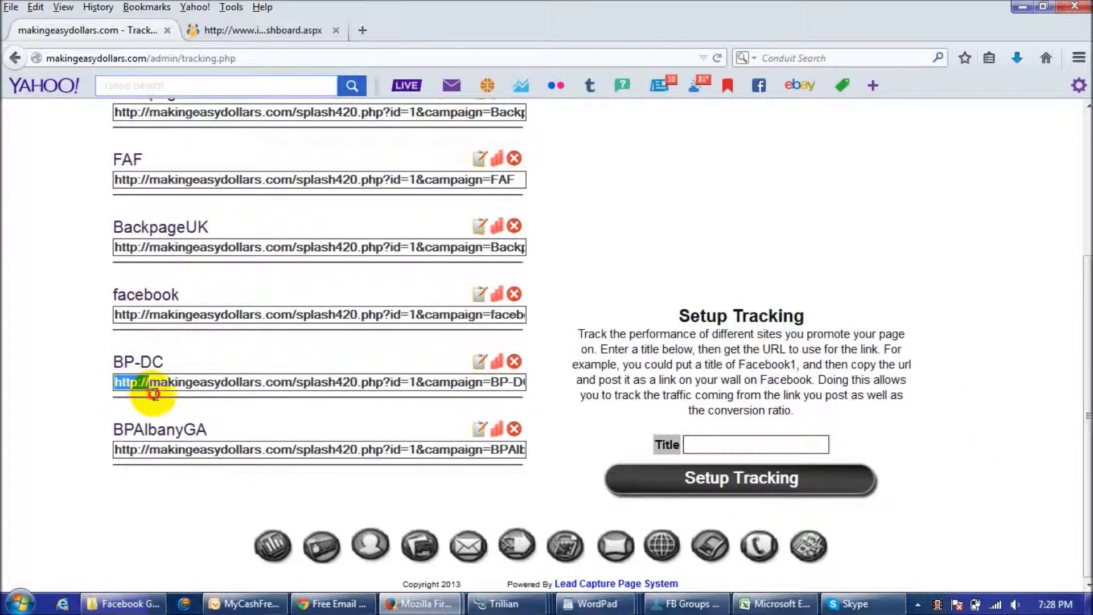
left_click(124, 451)
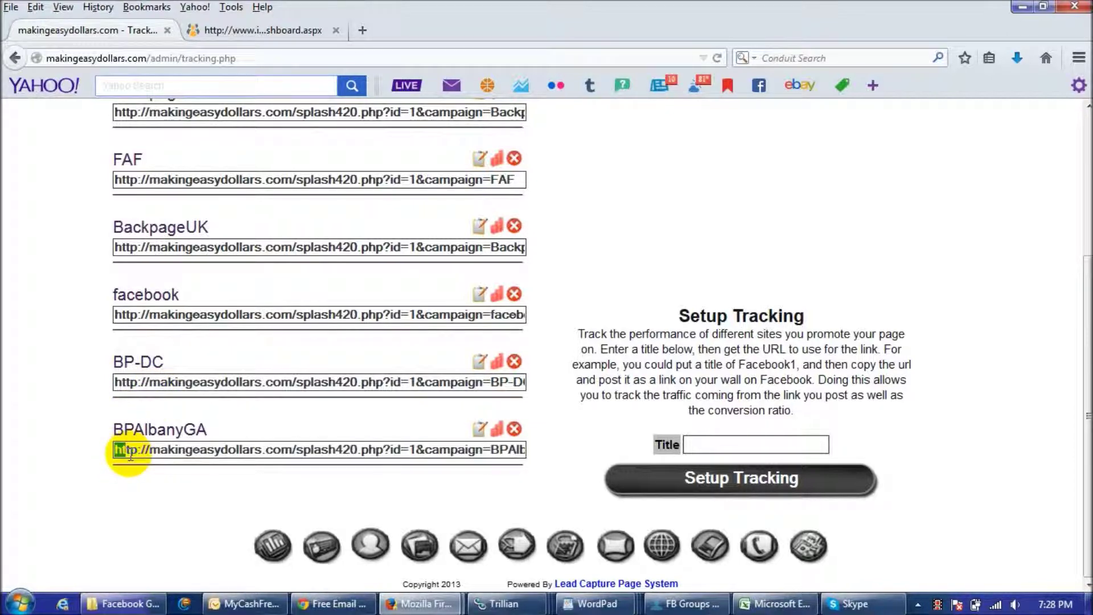
Set up a tracking campaign titled 'Test' and save its settings on the Edit Tracking page.
left_click(704, 446)
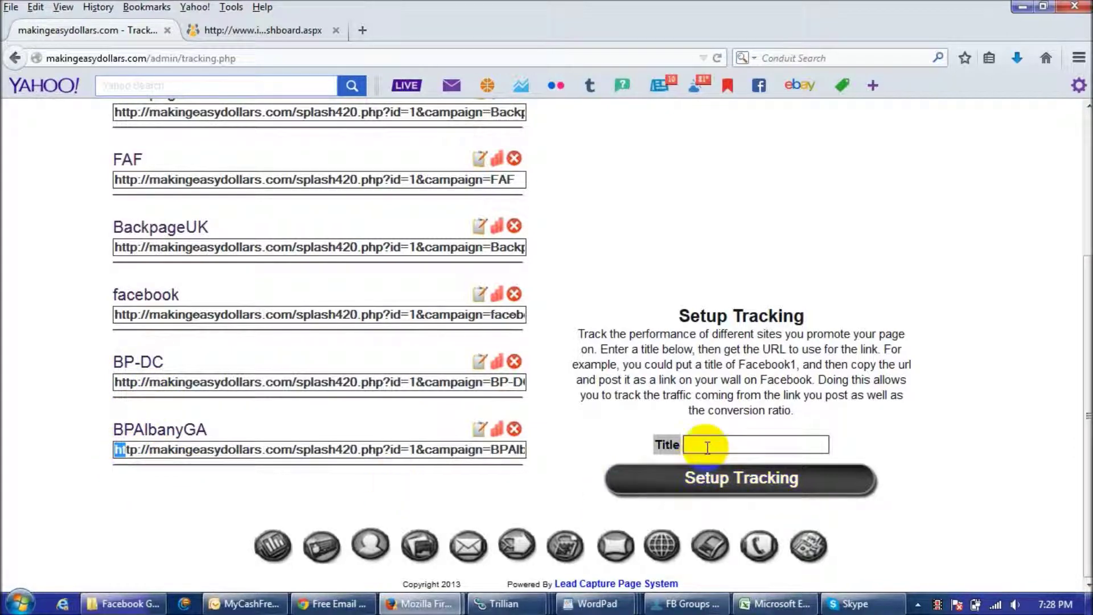
left_click(707, 447)
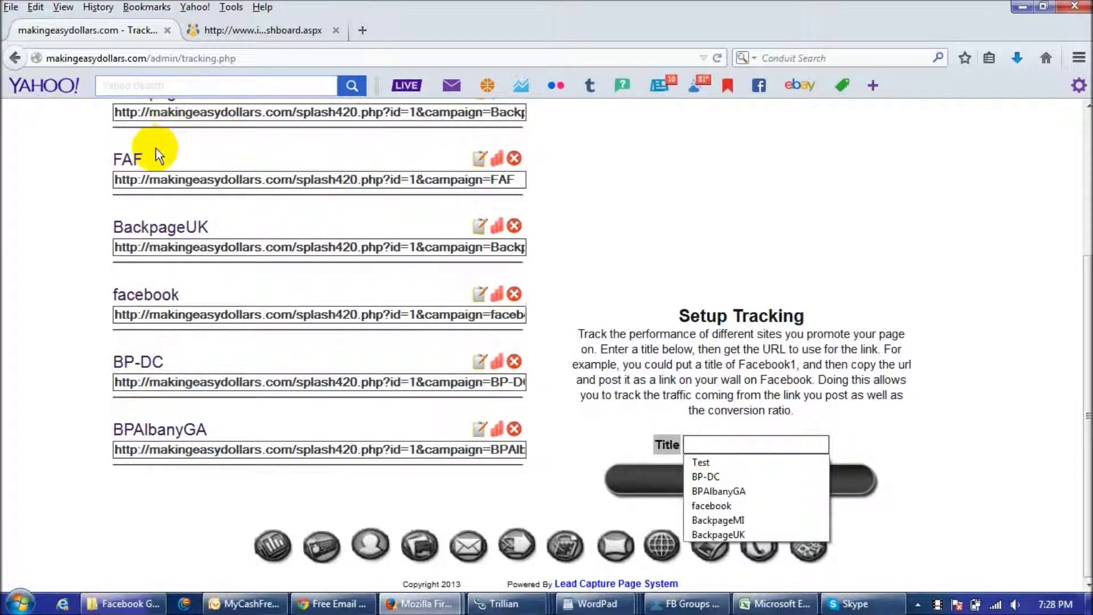
left_click(708, 446)
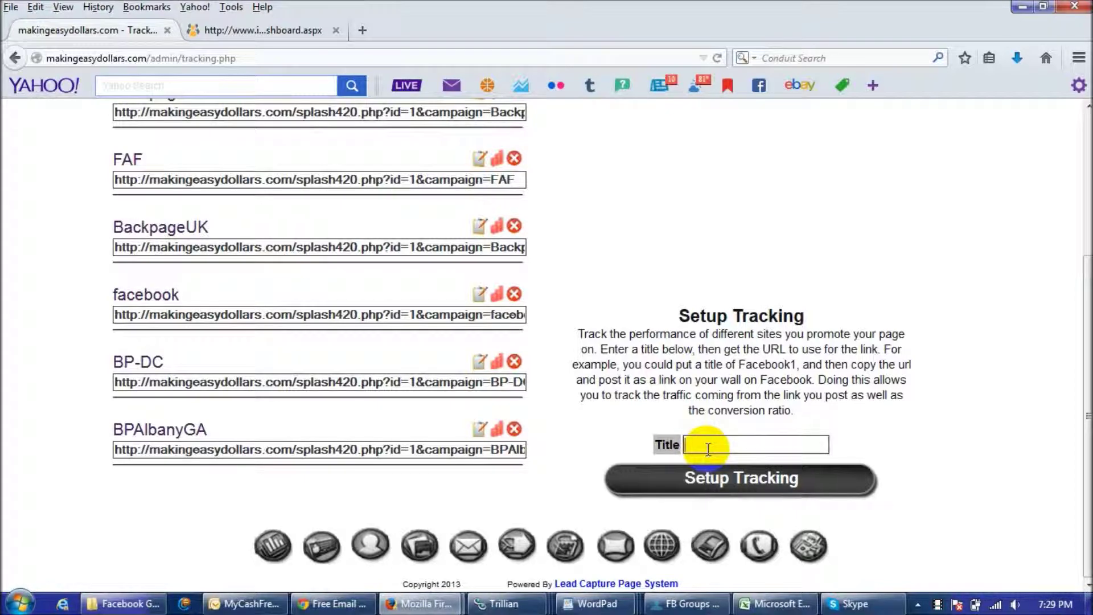
type("Test")
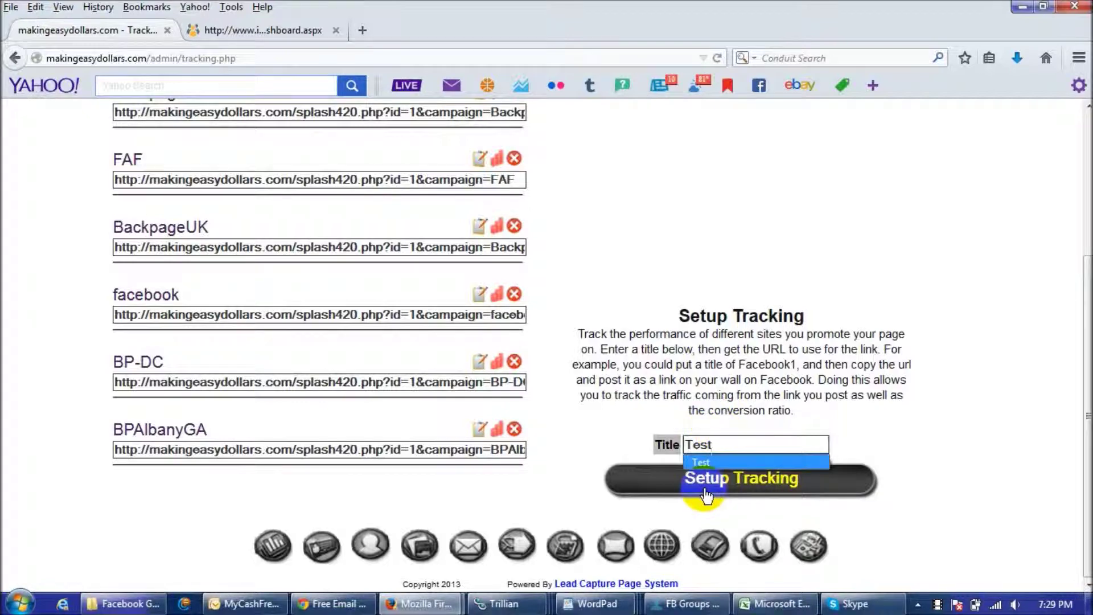
left_click(706, 491)
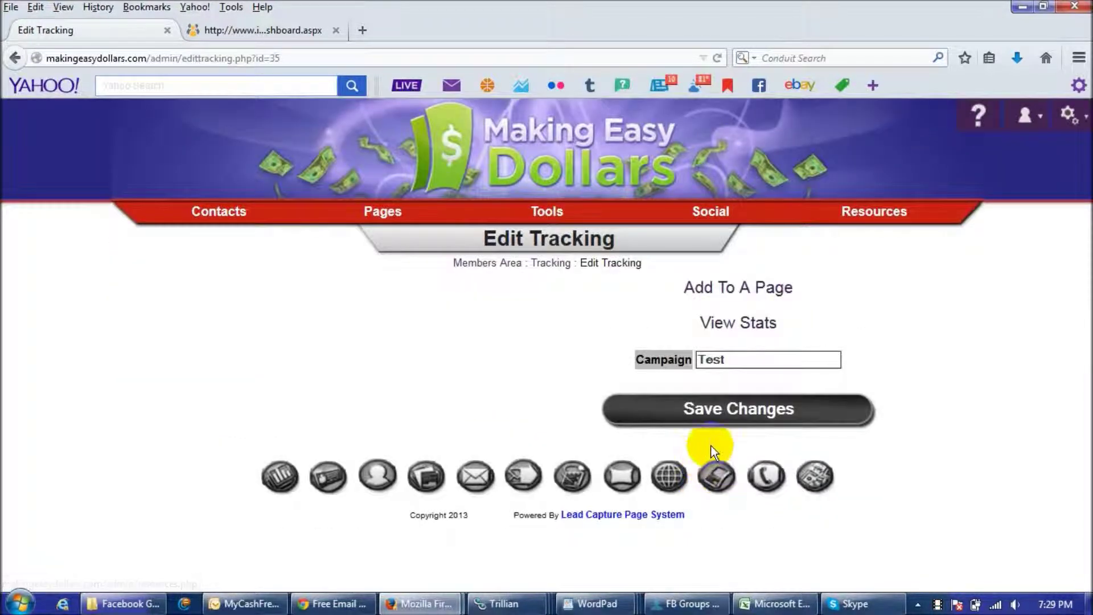
left_click(712, 419)
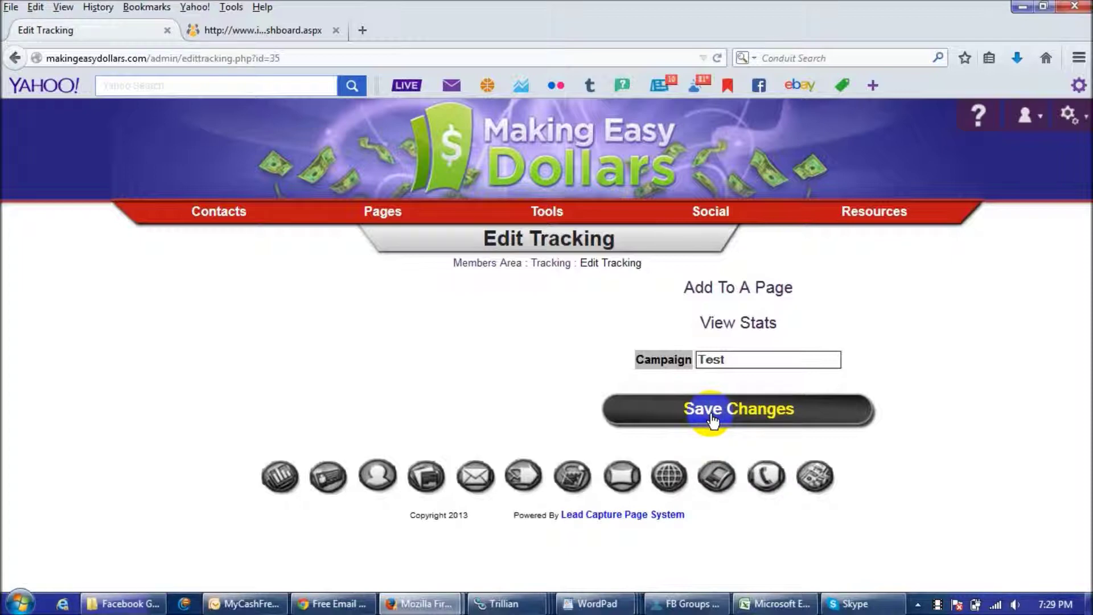
left_click(1027, 116)
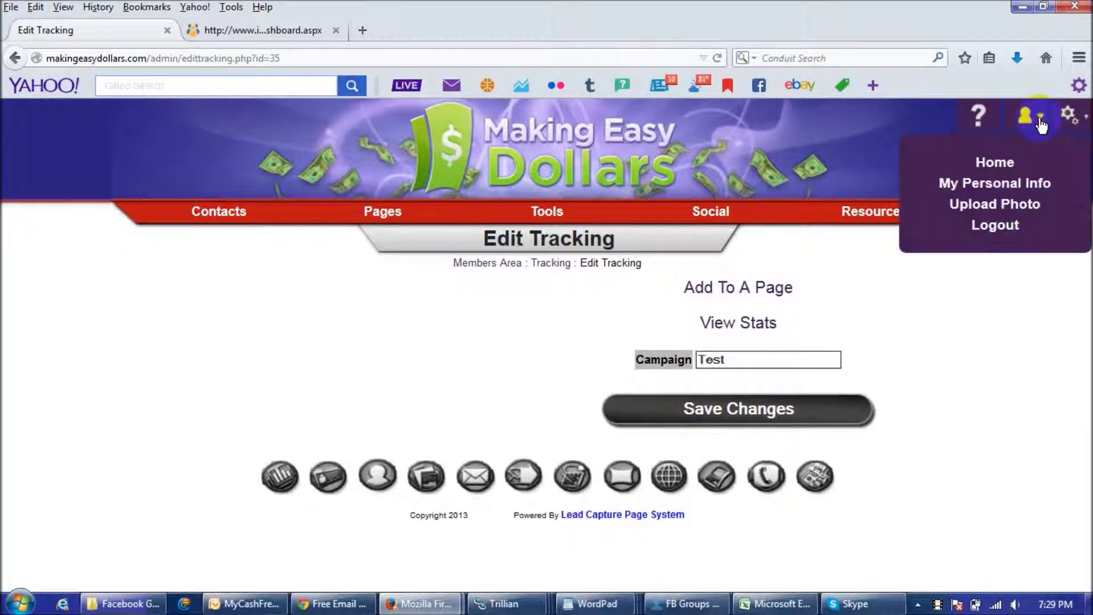
Go home, reopen Tracking and view the Test campaign's statistics, which show no data yet.
left_click(1011, 166)
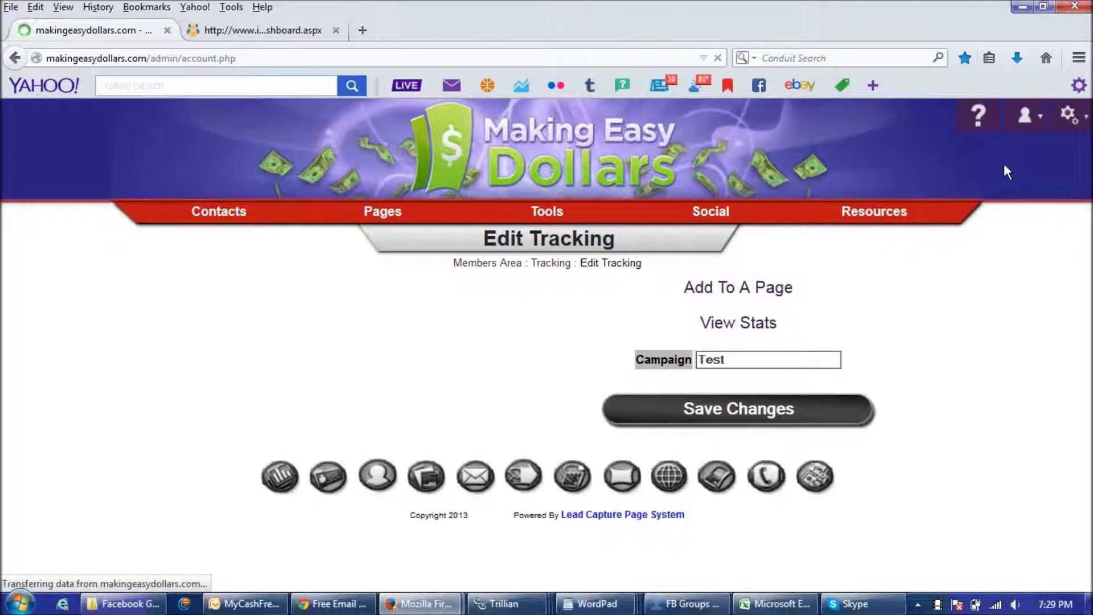
left_click(852, 335)
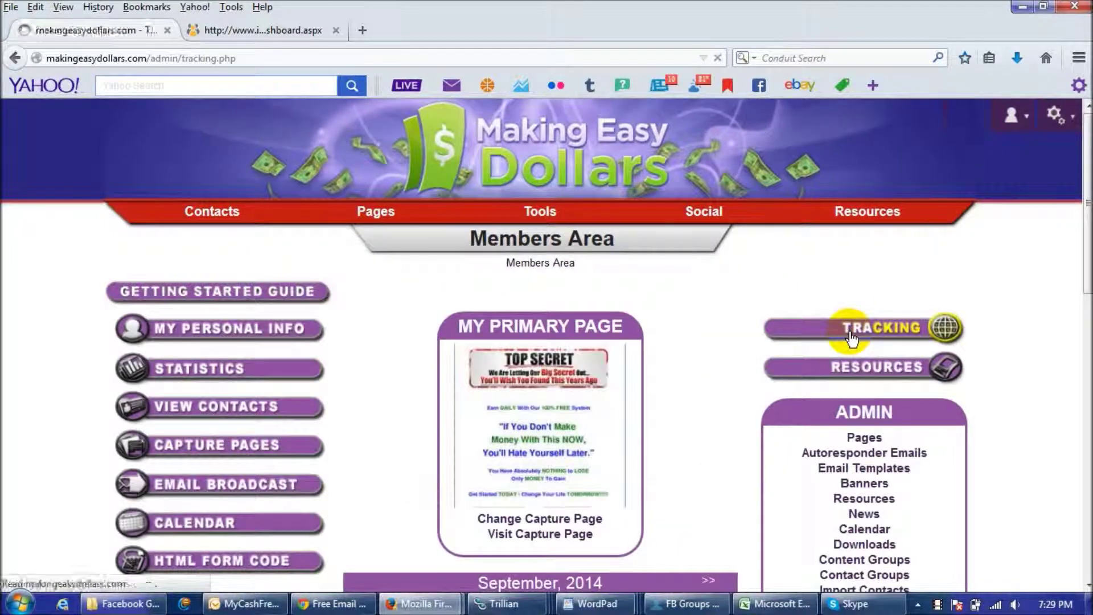
left_click_drag(1086, 227, 1086, 364)
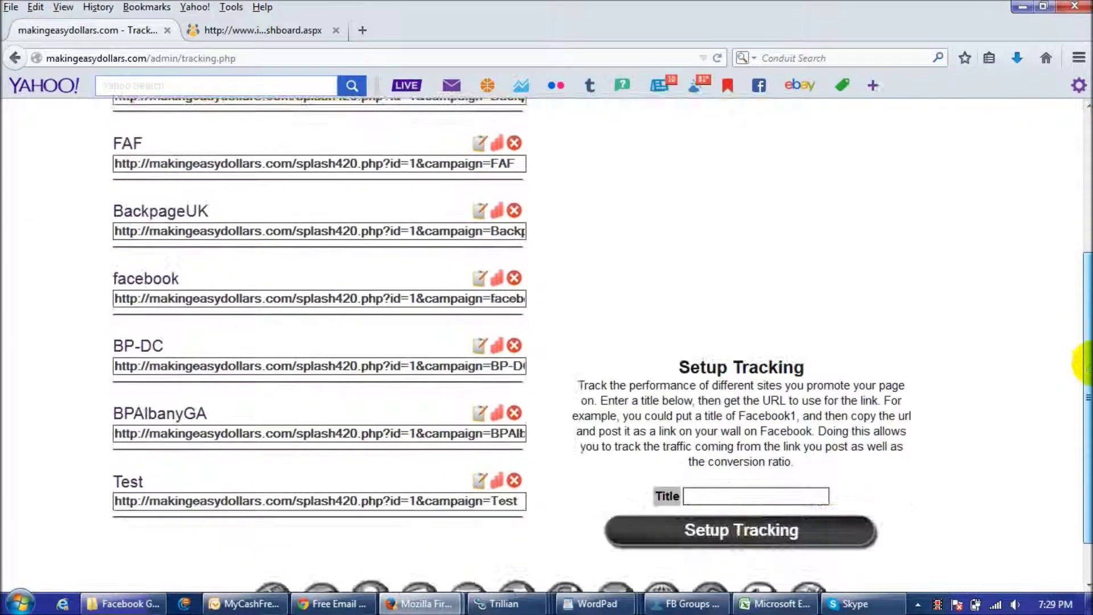
left_click(117, 501)
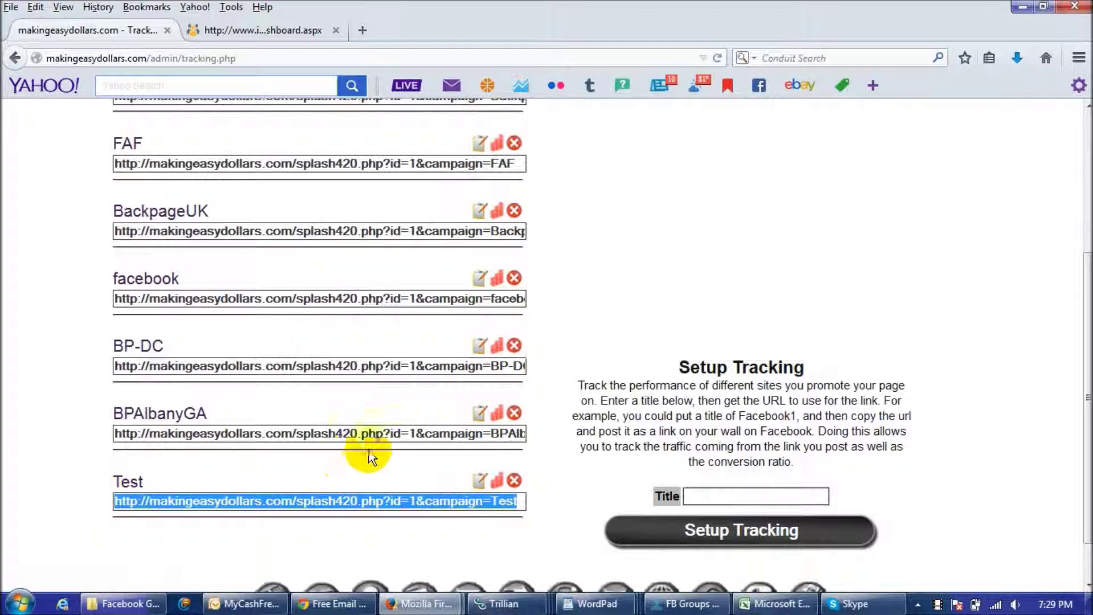
left_click(497, 482)
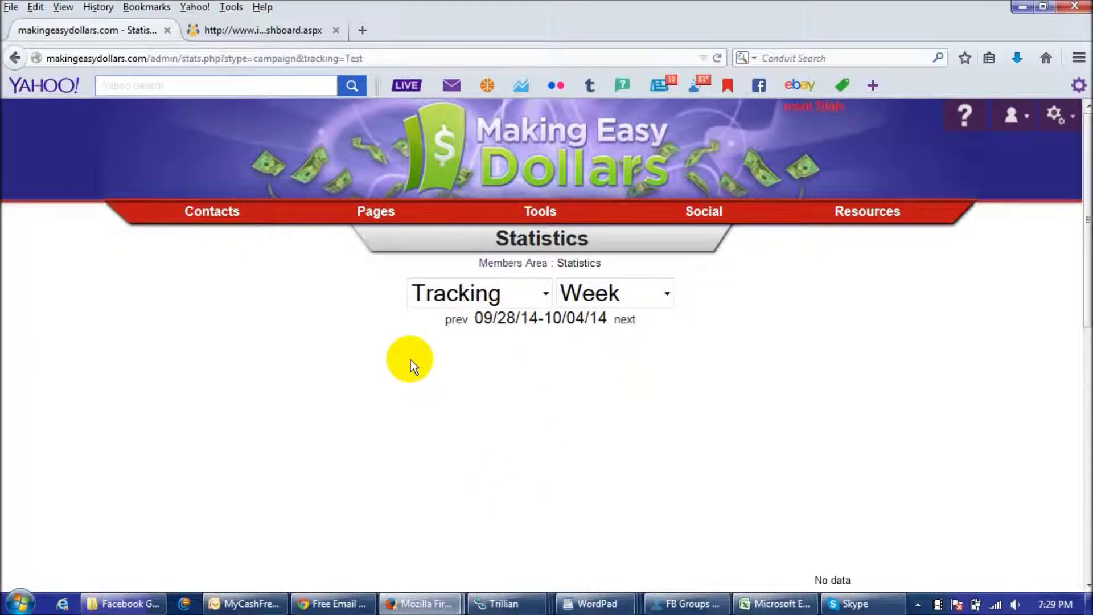
left_click(1012, 116)
Go back to the Members Area home page and reopen the Tracking page.
left_click(992, 161)
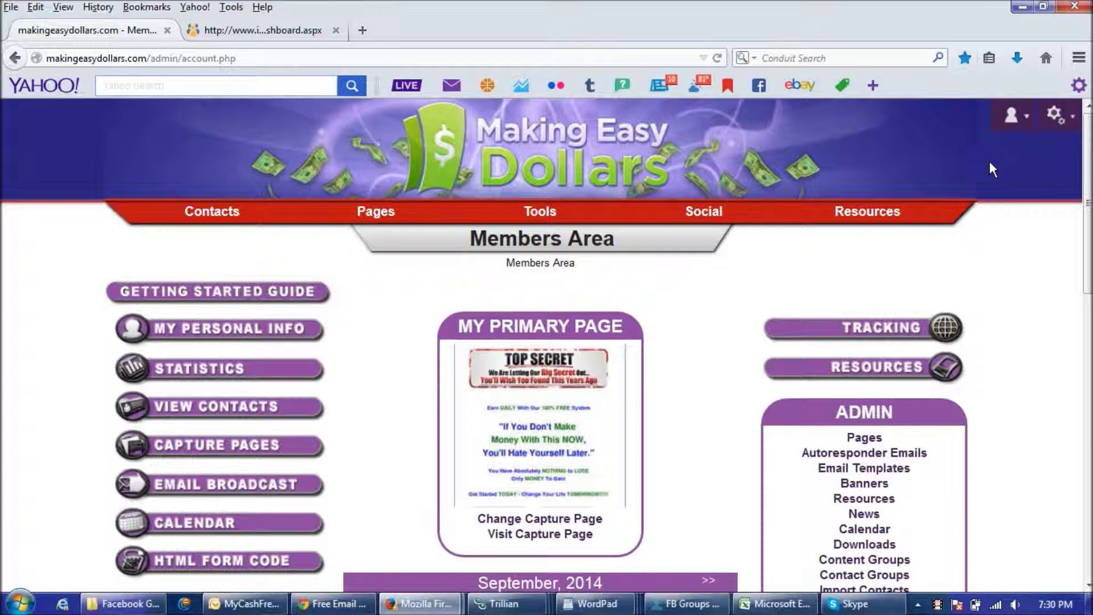
left_click(909, 333)
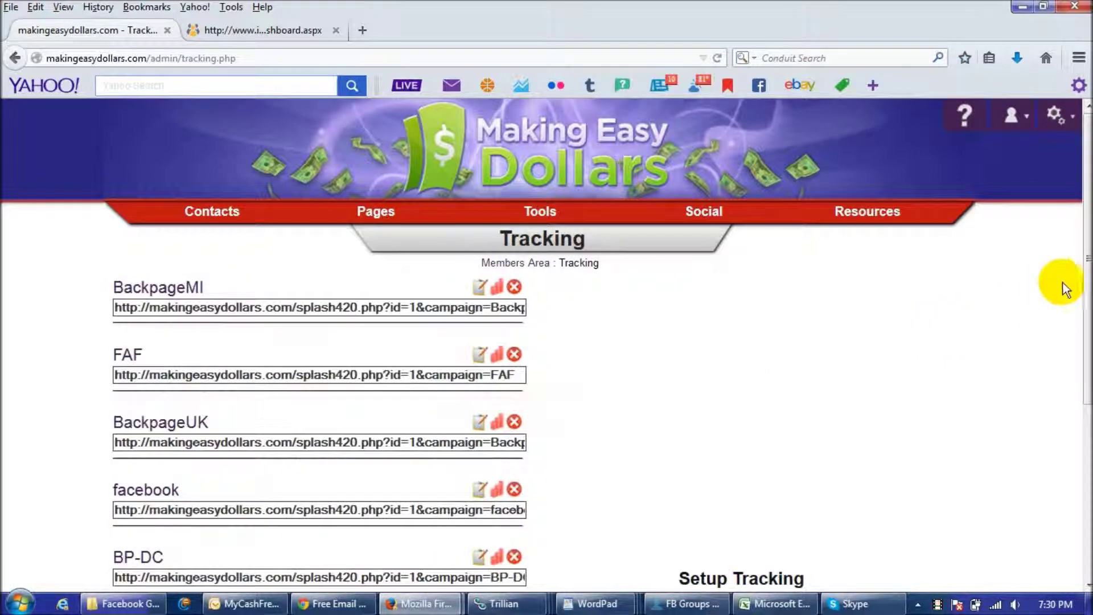
Scroll to the Test campaign and select its full splash420.php?id=1&campaign=Test link.
left_click_drag(1088, 282, 1086, 459)
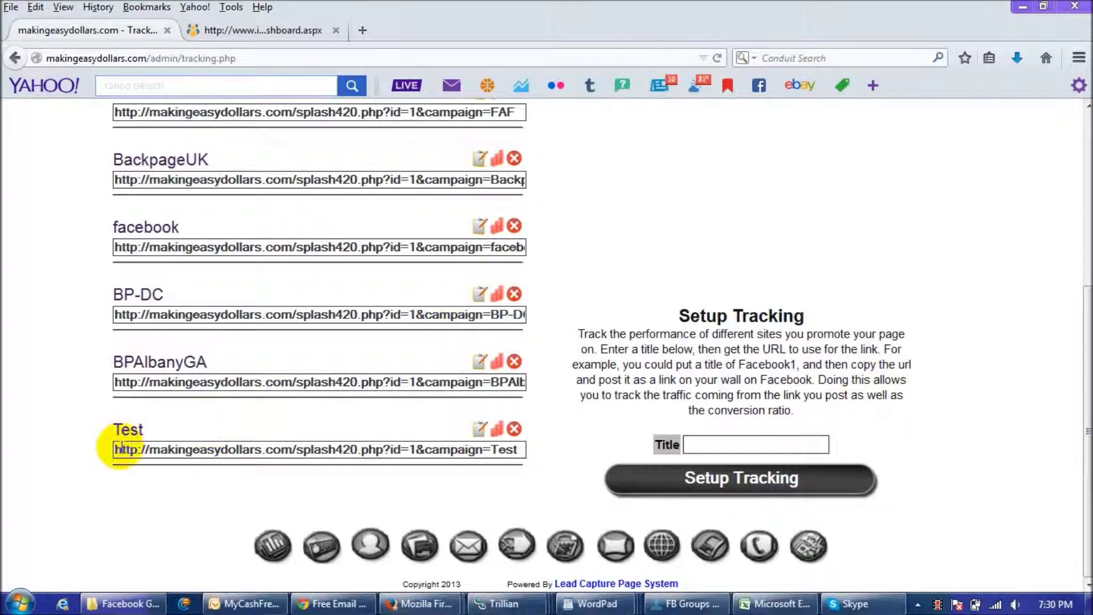
left_click_drag(121, 450, 534, 459)
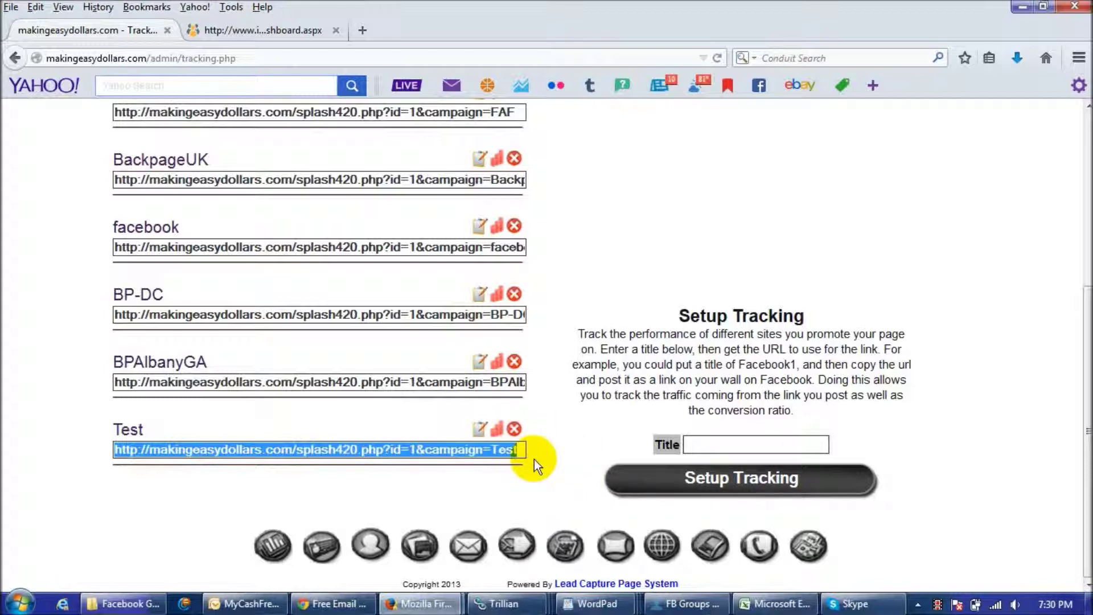
Switch to IBOtoolbox, open the IBOurl link shortener and start a new IBOurl.
left_click(296, 33)
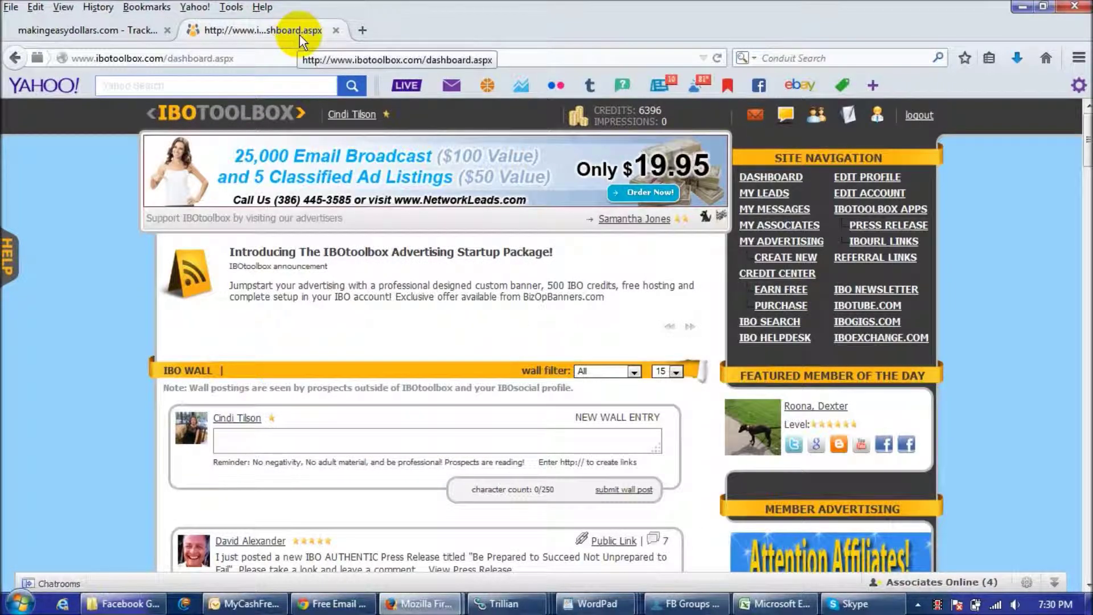
left_click(883, 245)
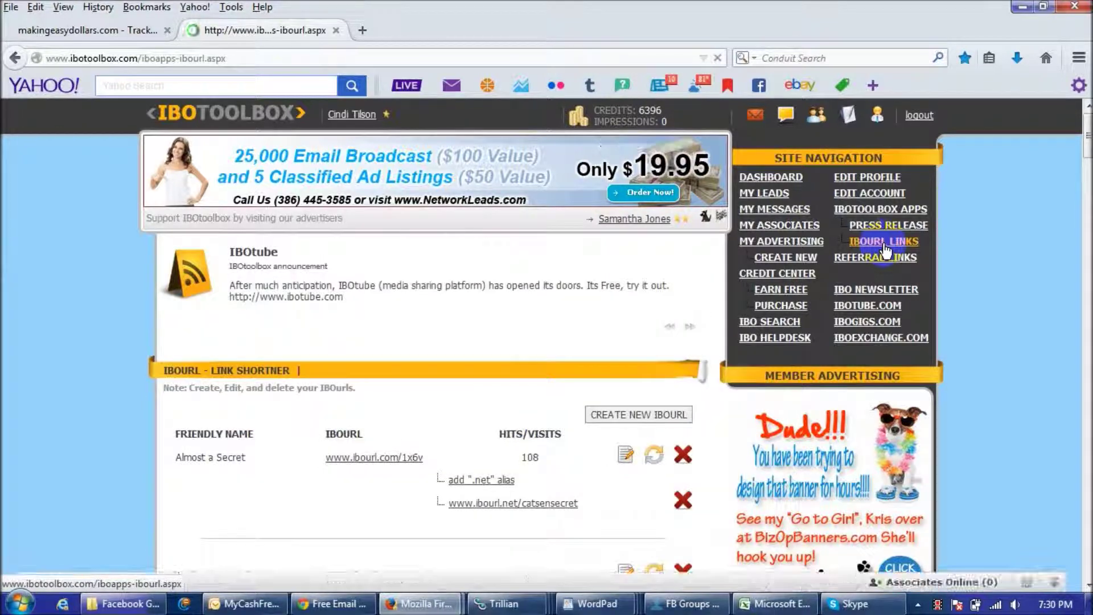
left_click(623, 417)
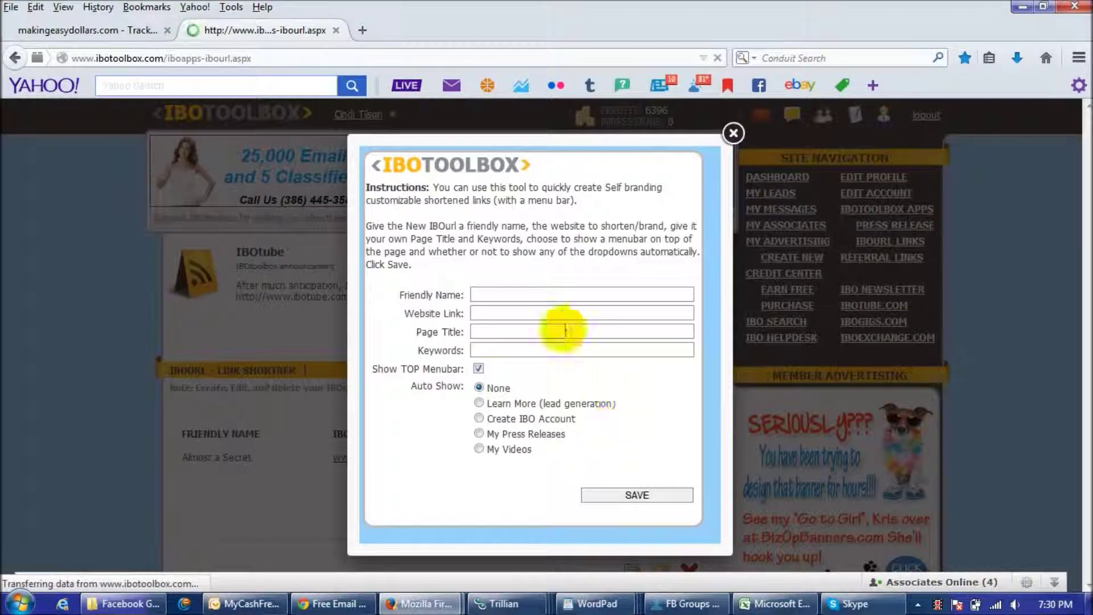
left_click(531, 293)
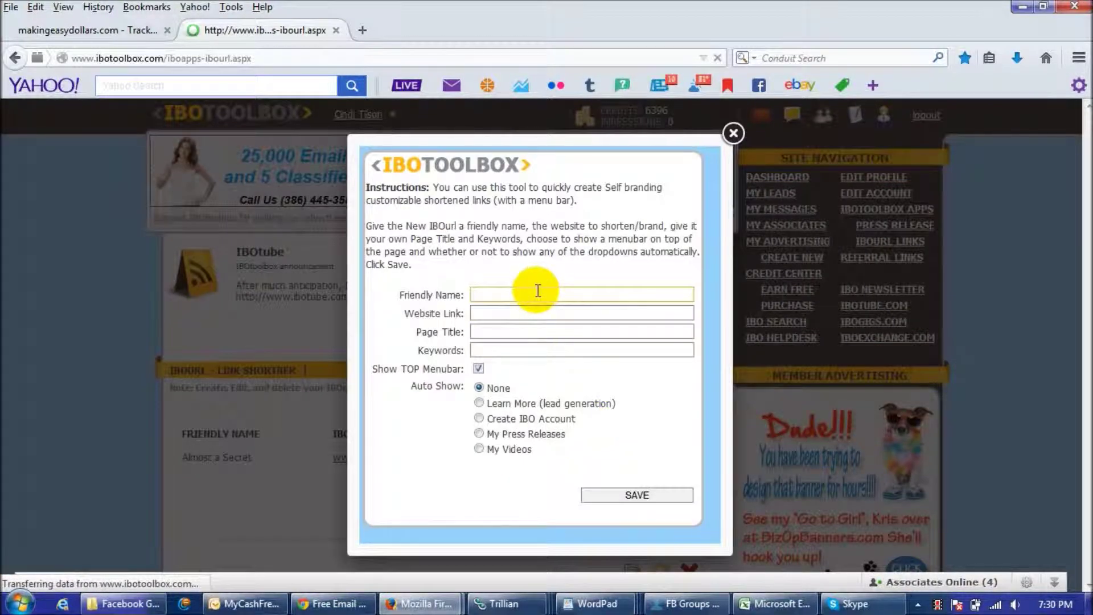
Enter friendly name 'Test' and paste the campaign tracking URL as the website link.
type("Test")
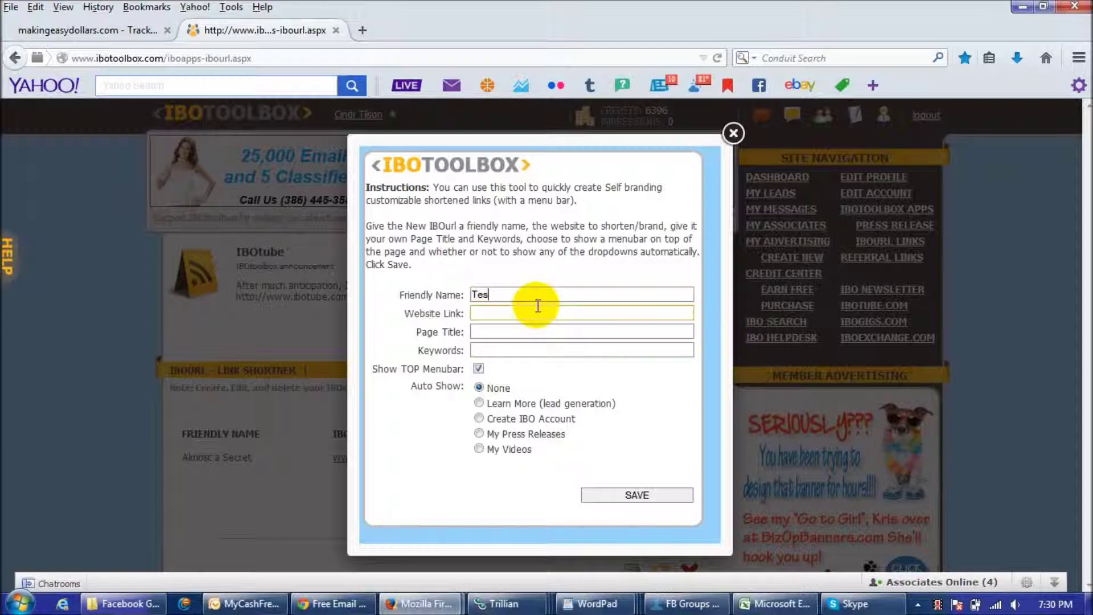
key("Tab")
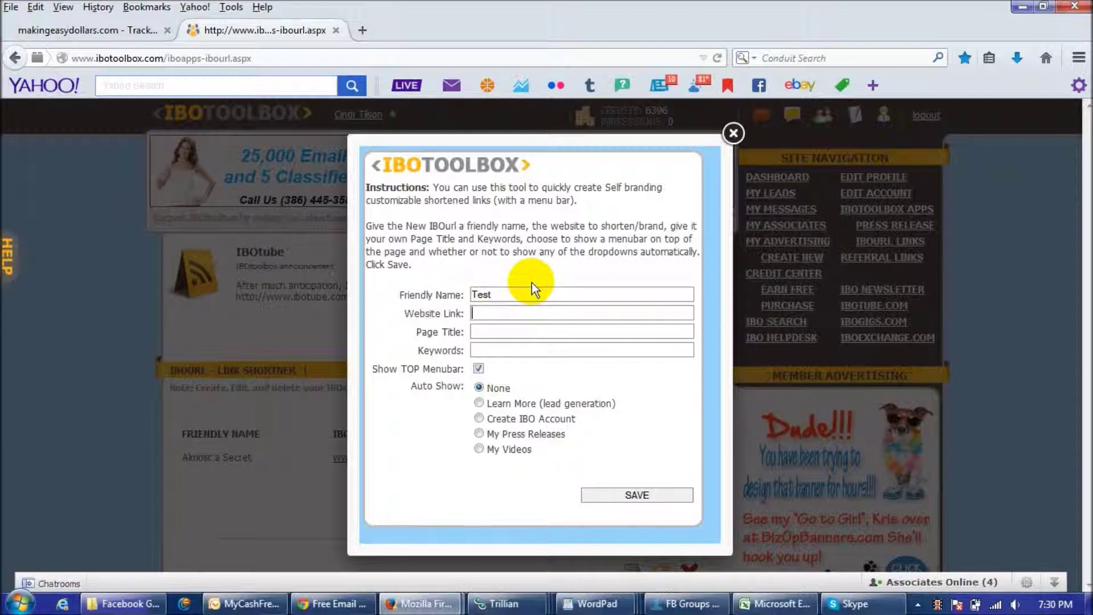
key("ctrl+v")
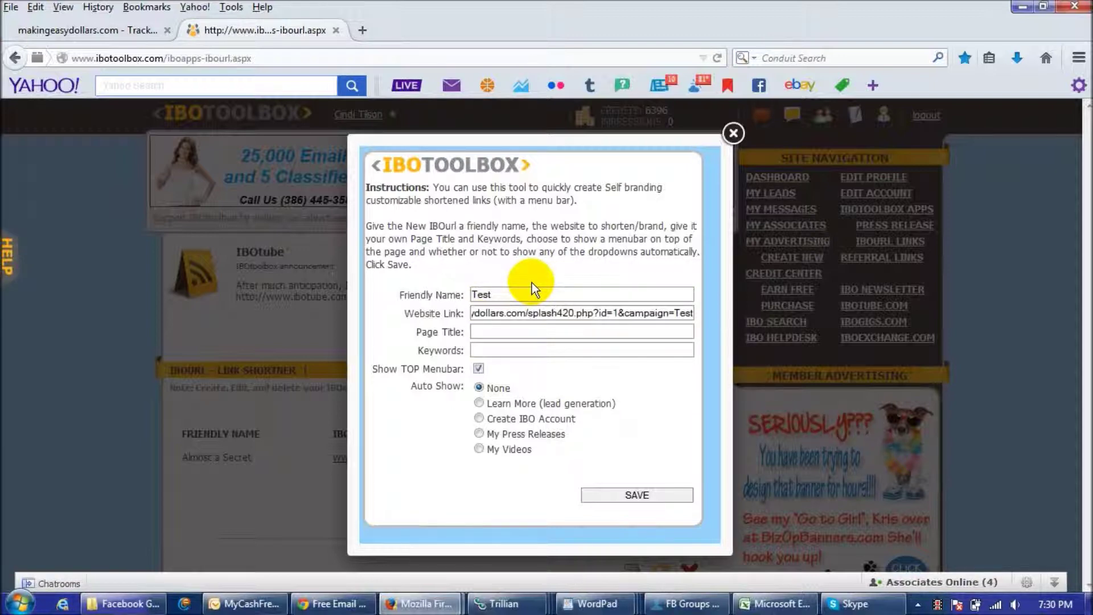
Set page title 'Making Easy Dollars' and keywords 'make money online', then save the IBOurl.
left_click(512, 330)
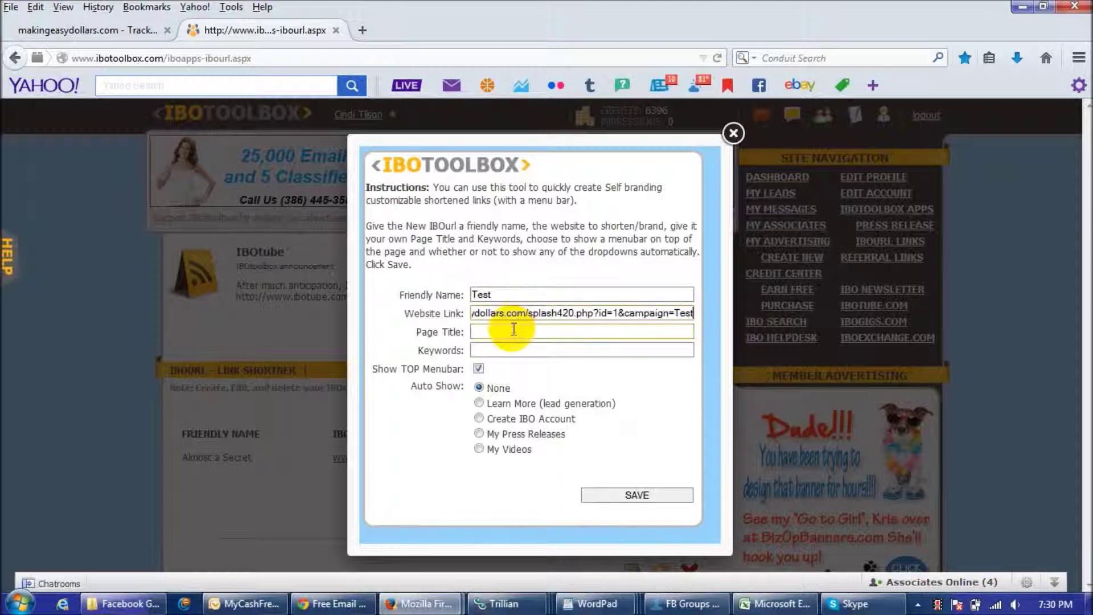
type("maki")
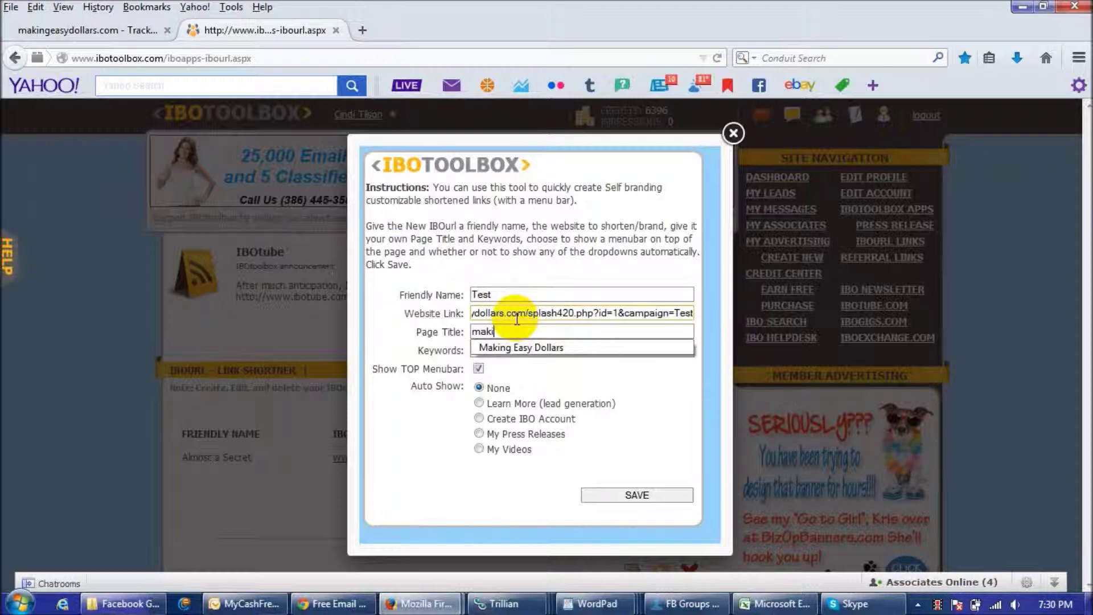
left_click(518, 347)
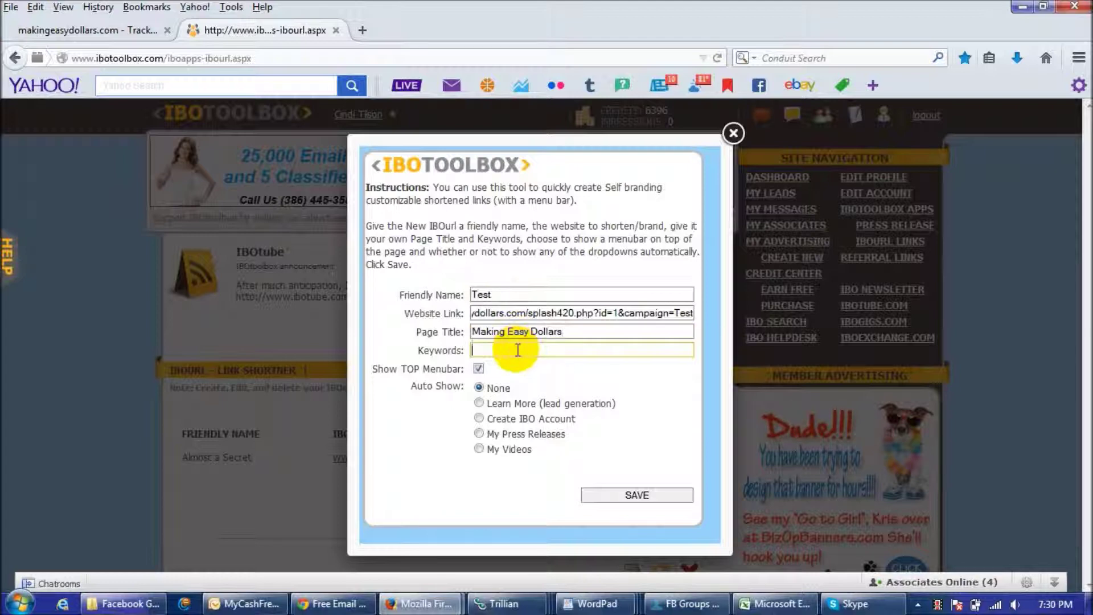
left_click(519, 350)
type("make money o")
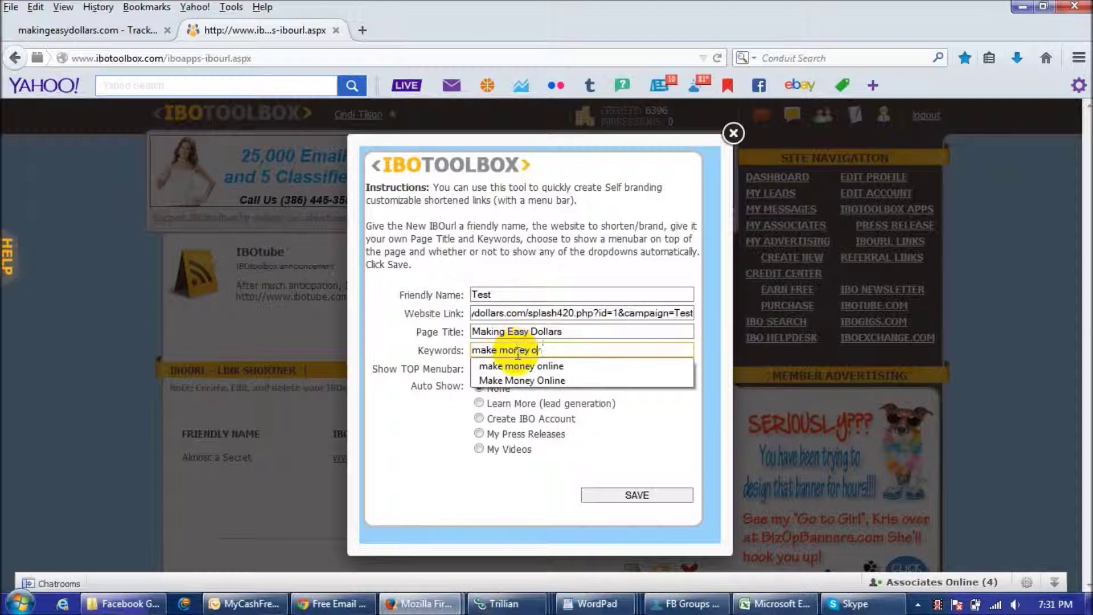
type("nlin")
type("e")
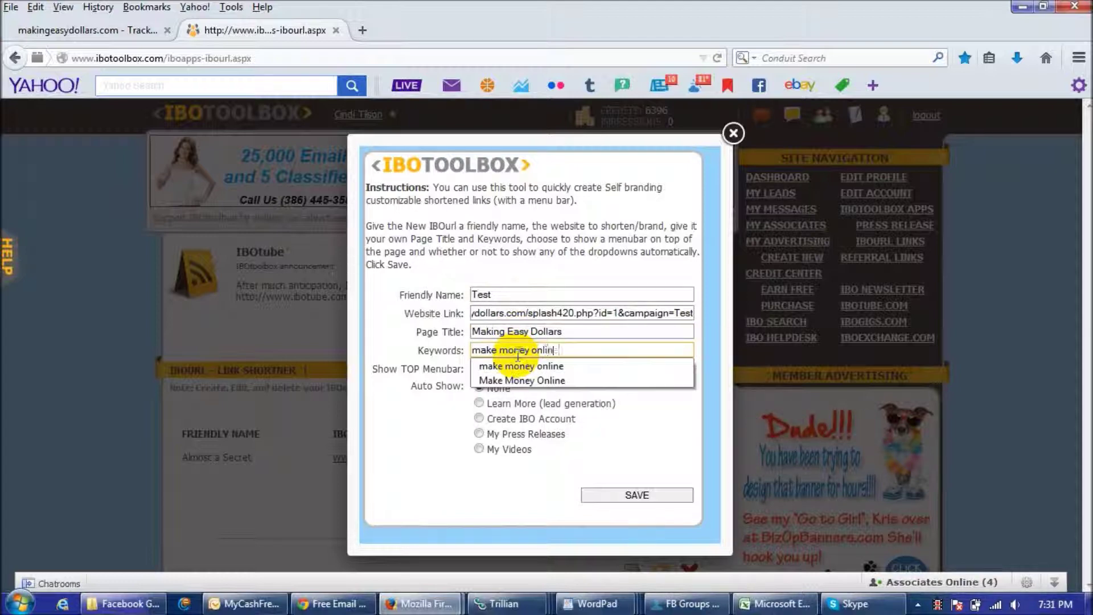
left_click(435, 373)
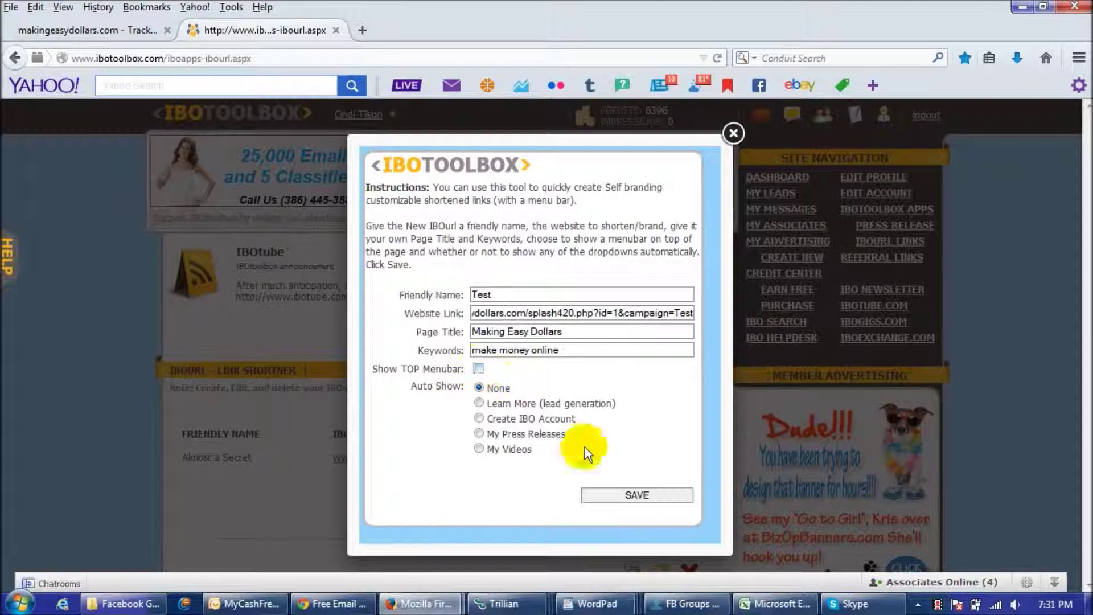
left_click(624, 494)
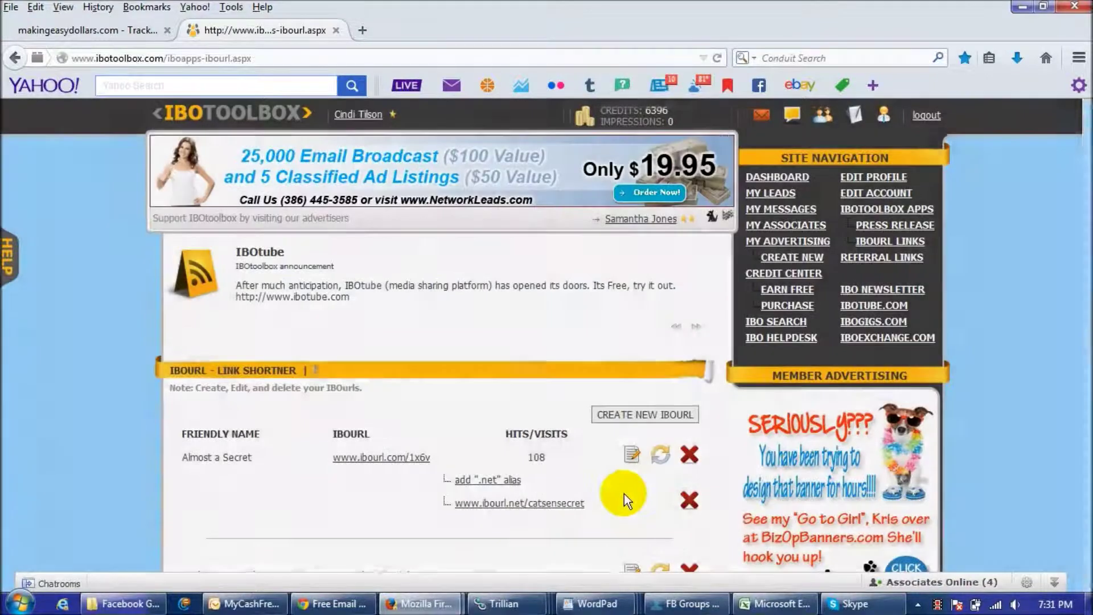
scroll(1084, 163, "down", 5)
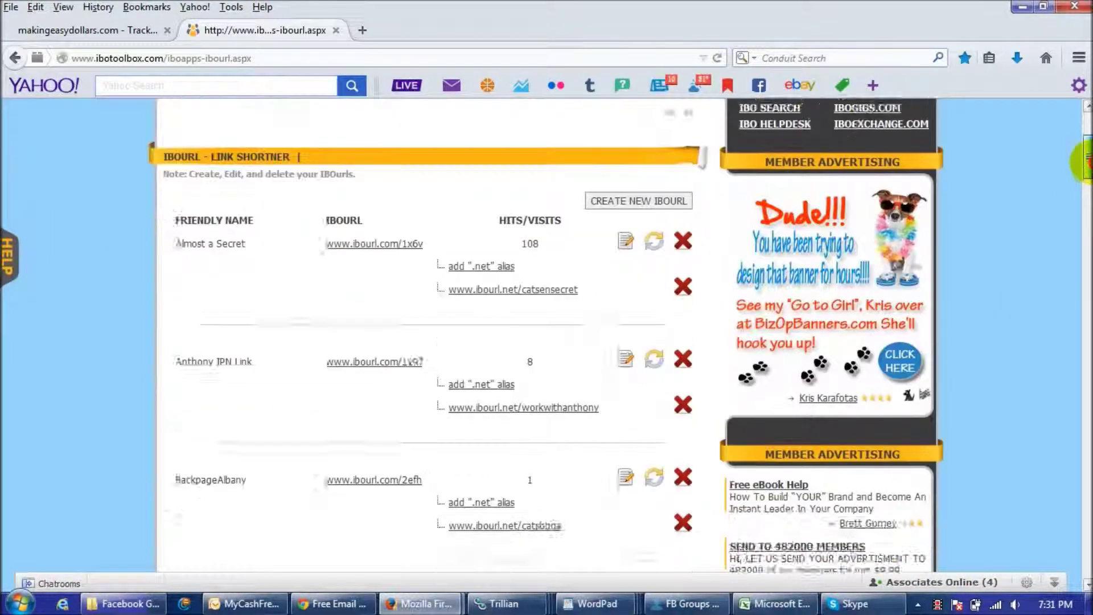
left_click_drag(1085, 162, 1084, 512)
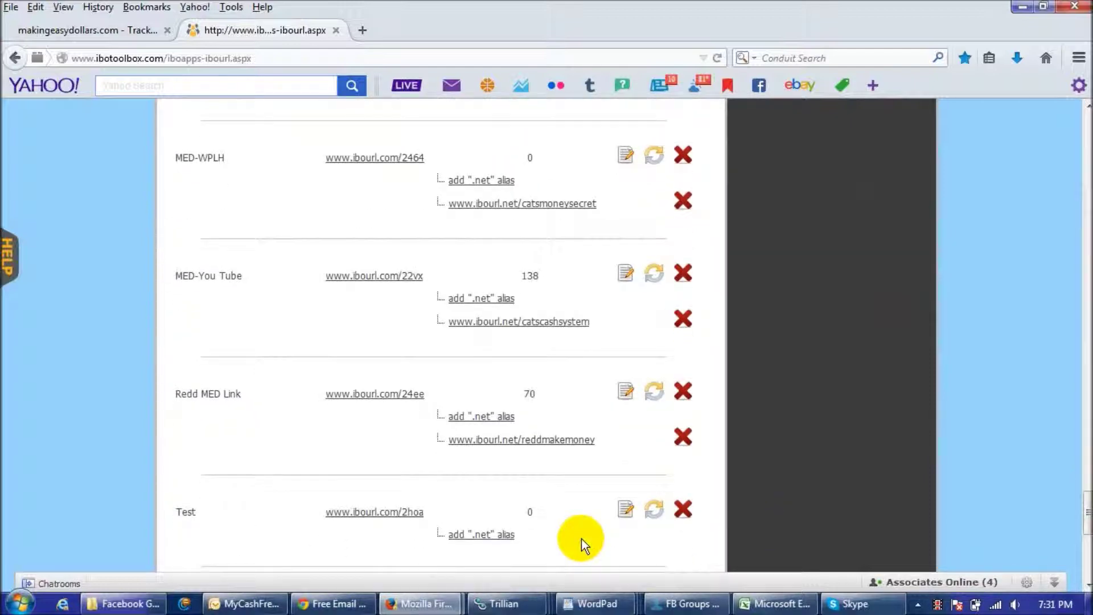
left_click(475, 538)
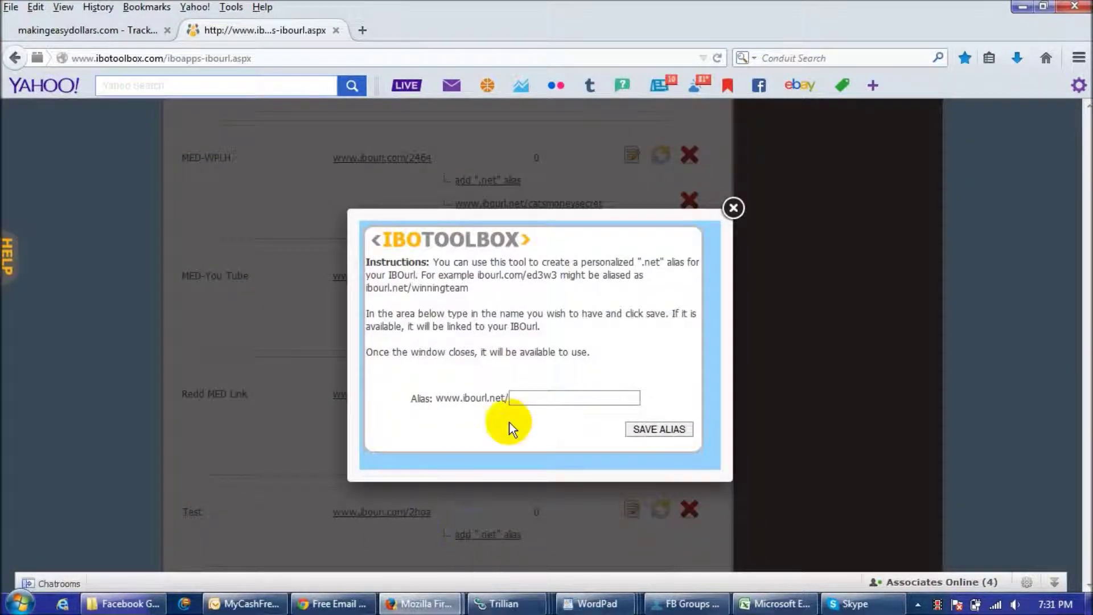
left_click(535, 402)
type("te")
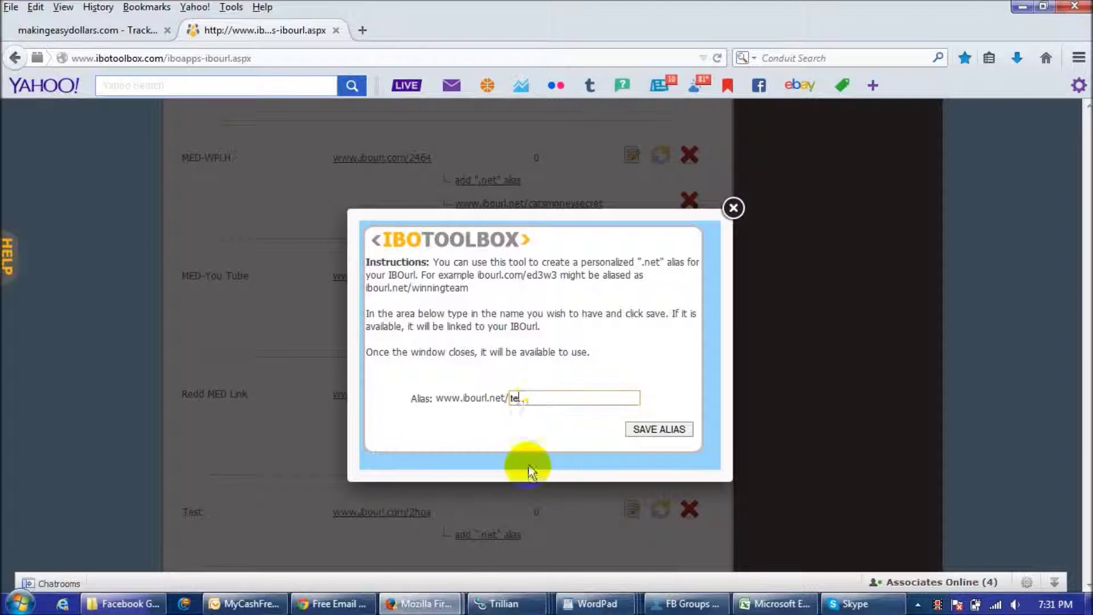
type("stcat")
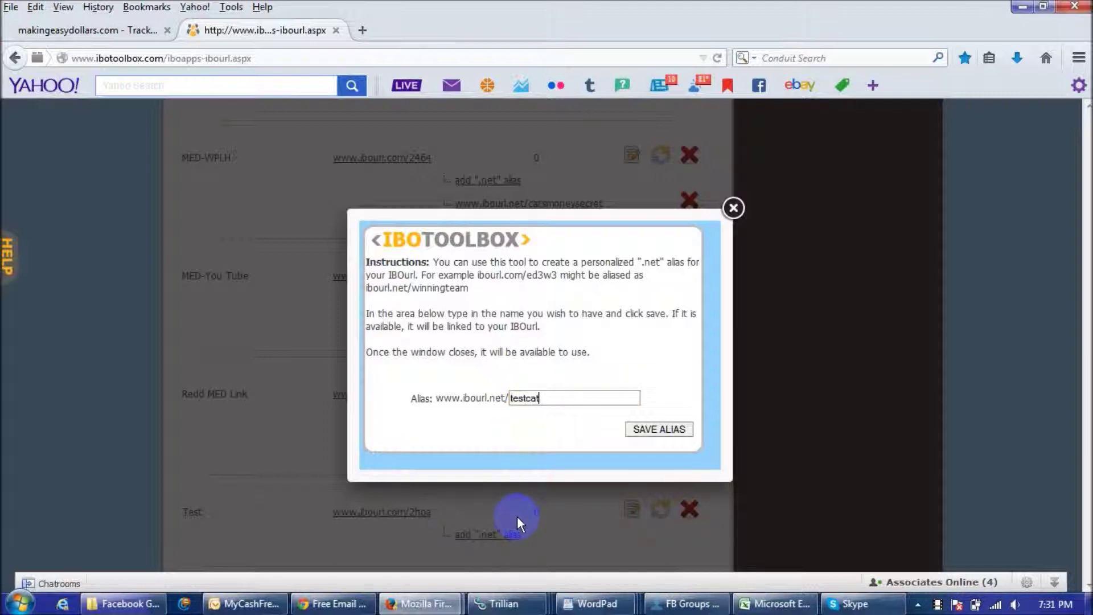
left_click(658, 429)
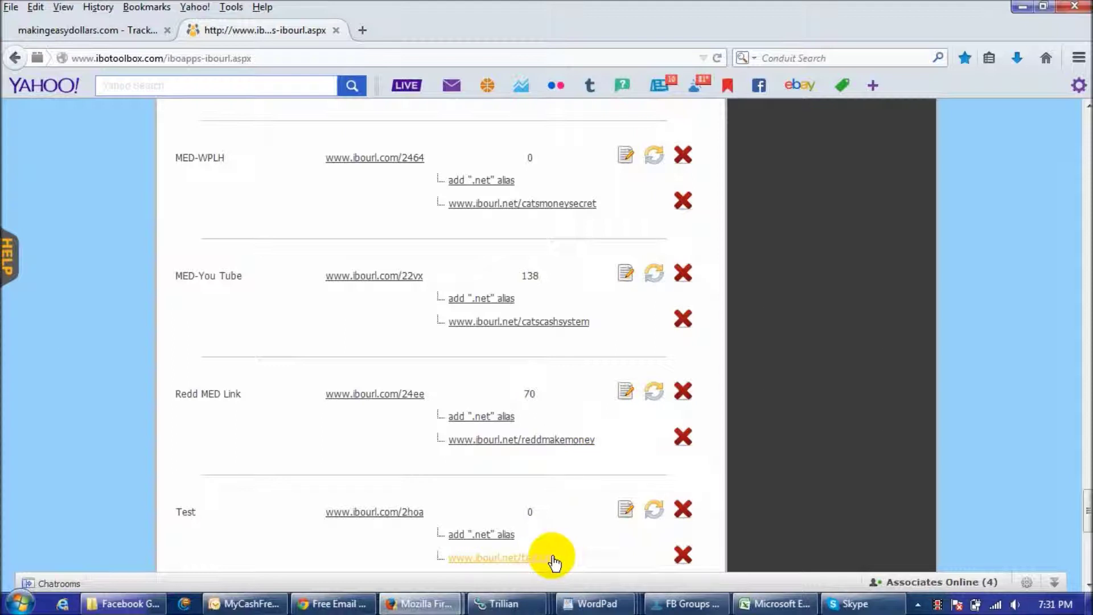
left_click_drag(561, 559, 453, 566)
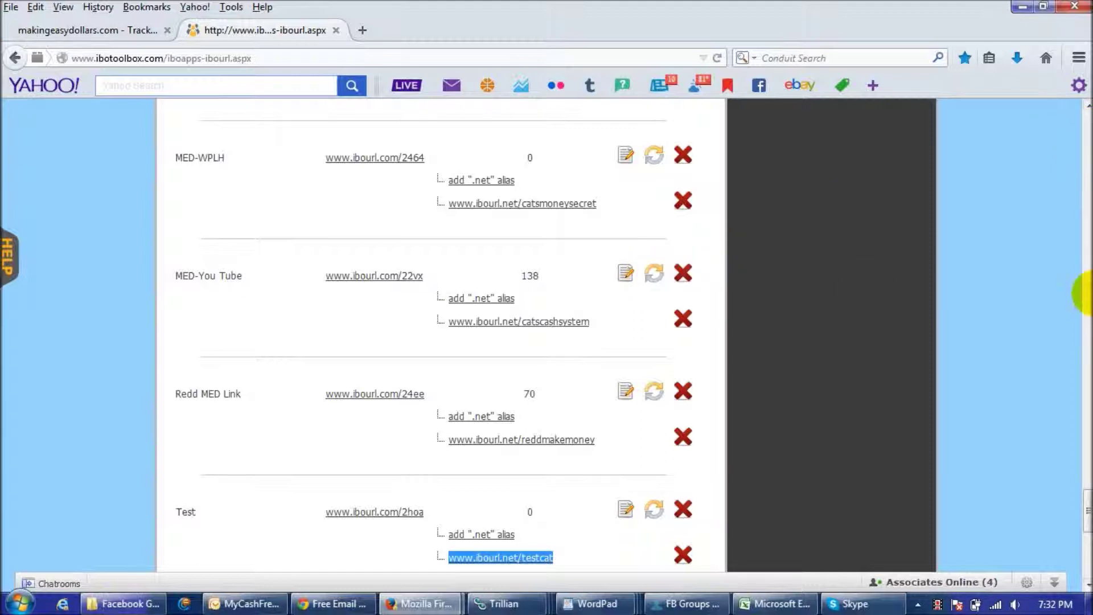
left_click_drag(1088, 512, 1088, 208)
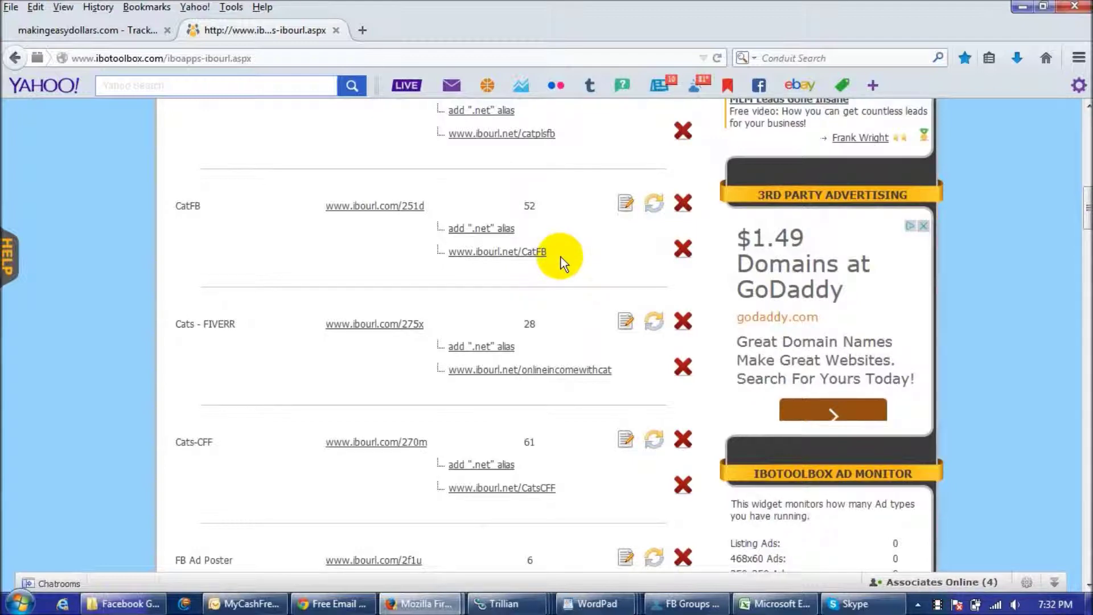
left_click_drag(548, 254, 453, 256)
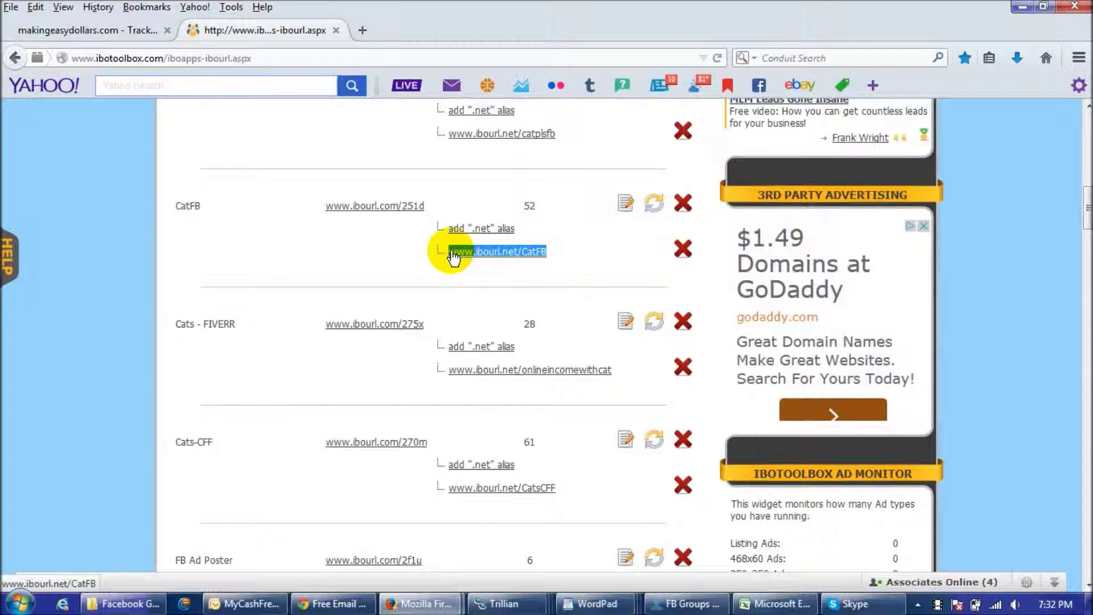
left_click(580, 258)
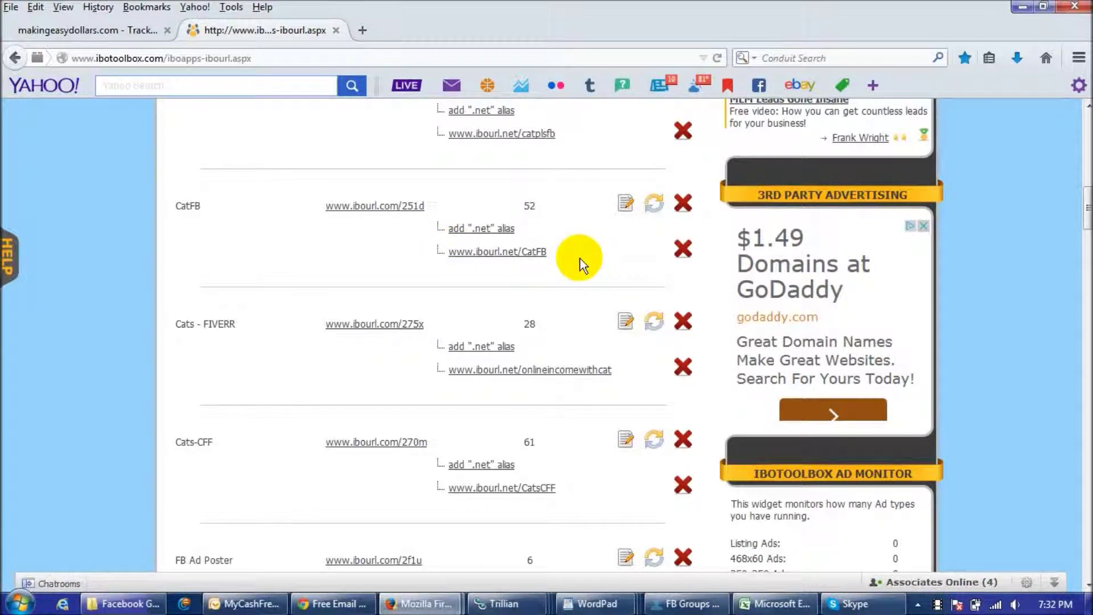